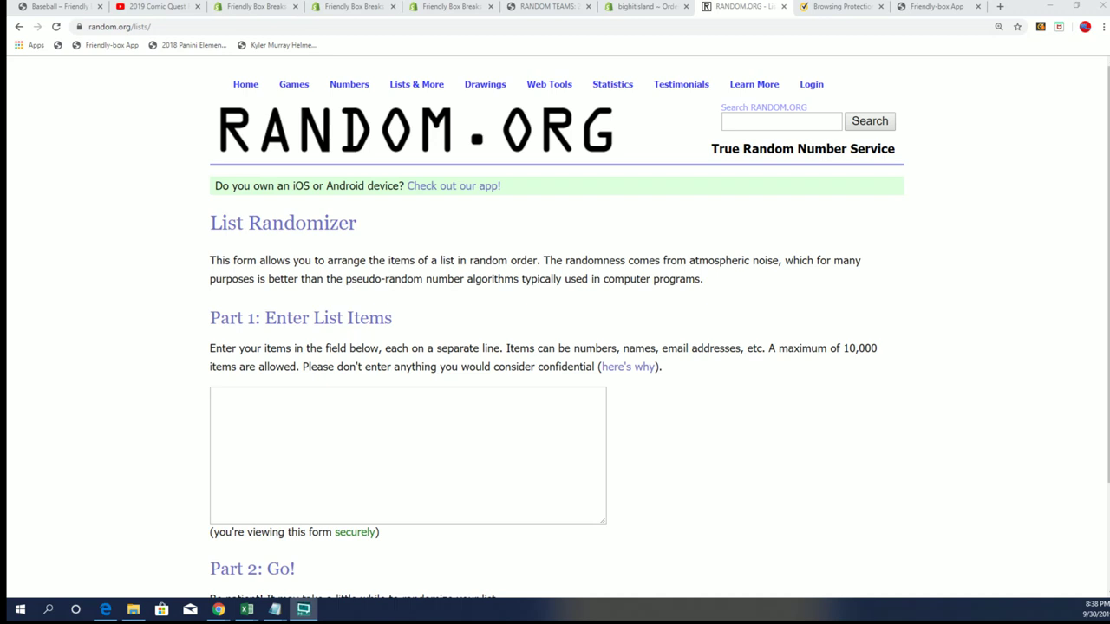
Copy the owner names from the Notepad list and paste them into the randomizer text box
{"action": "left_click", "coordinate": [275, 610]}
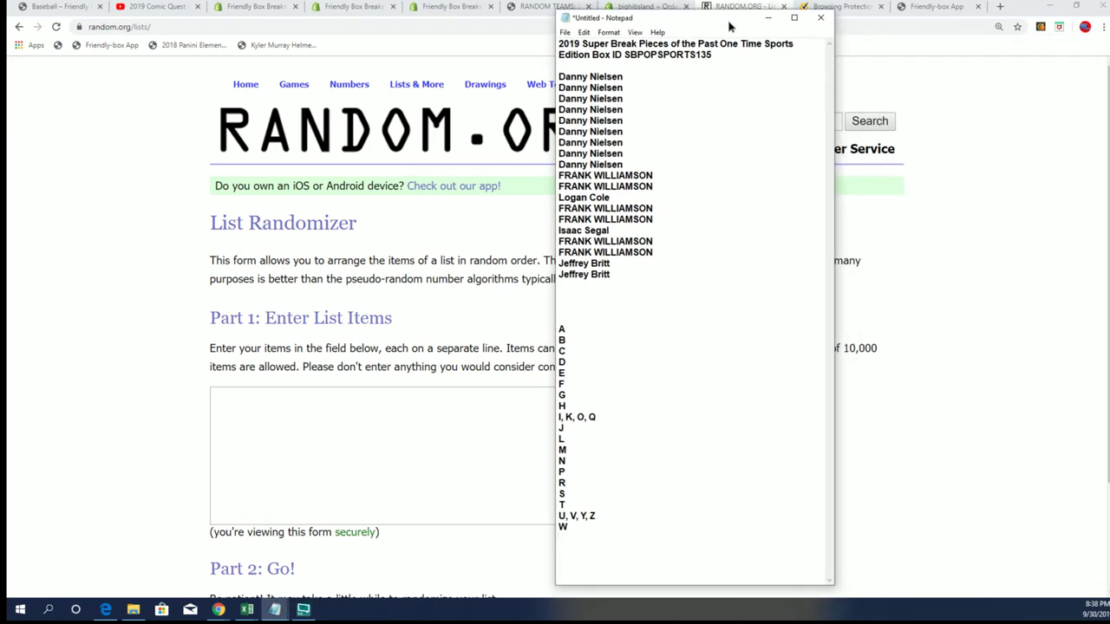
{"action": "mouse_move", "coordinate": [618, 274]}
{"action": "left_mouse_down"}
{"action": "mouse_move", "coordinate": [633, 245]}
{"action": "mouse_move", "coordinate": [624, 110]}
{"action": "mouse_move", "coordinate": [559, 77]}
{"action": "left_mouse_up"}
{"action": "right_click", "coordinate": [599, 90]}
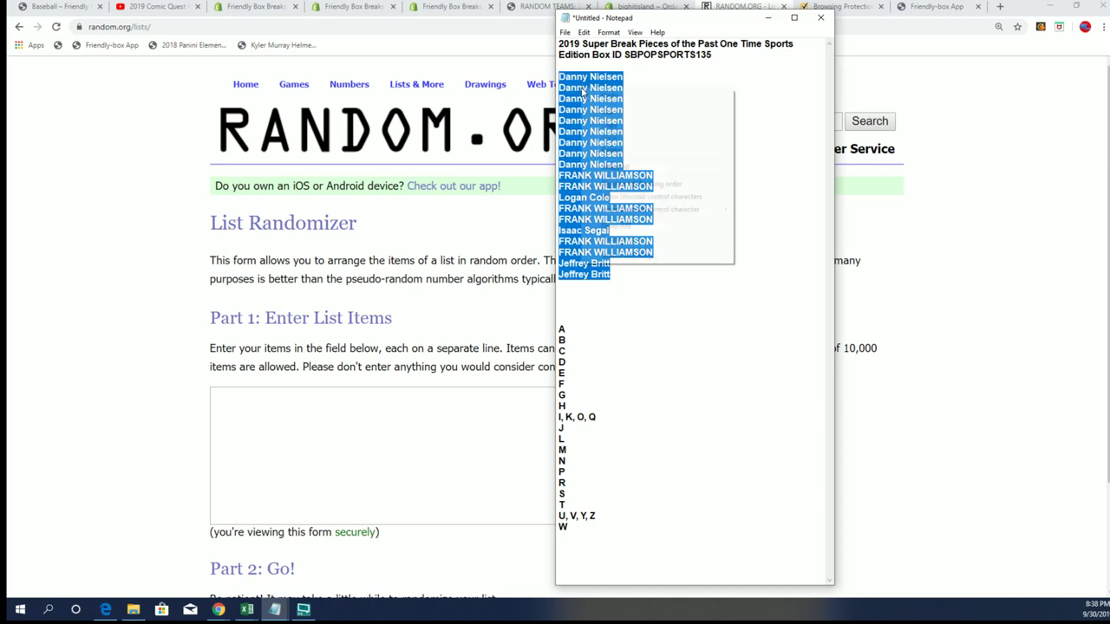
{"action": "left_click", "coordinate": [608, 124]}
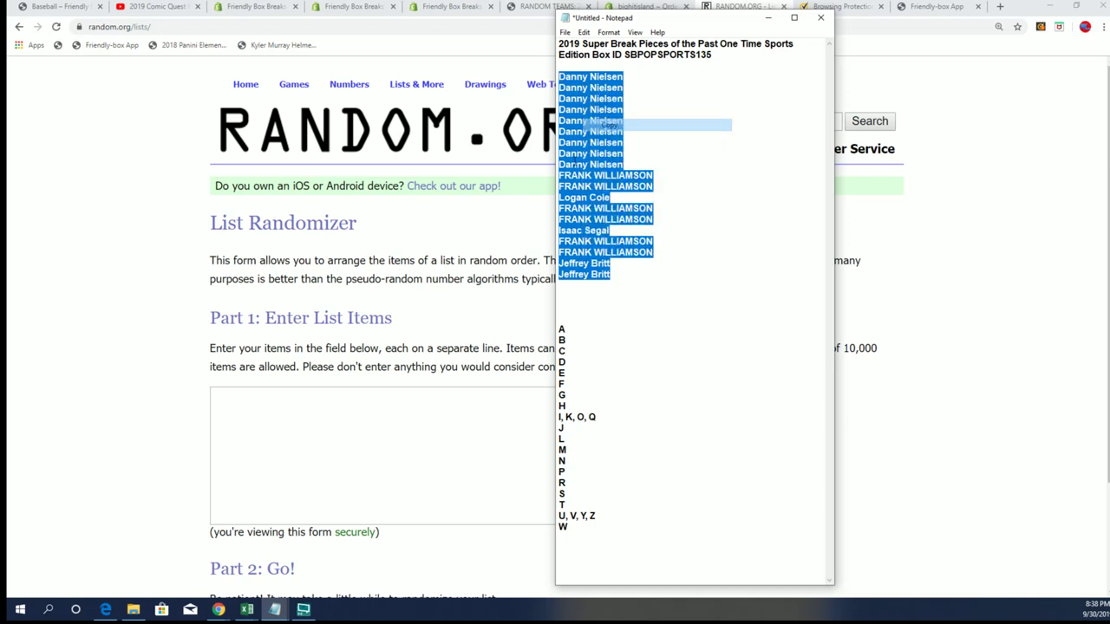
{"action": "right_click", "coordinate": [227, 397]}
{"action": "left_click", "coordinate": [255, 488]}
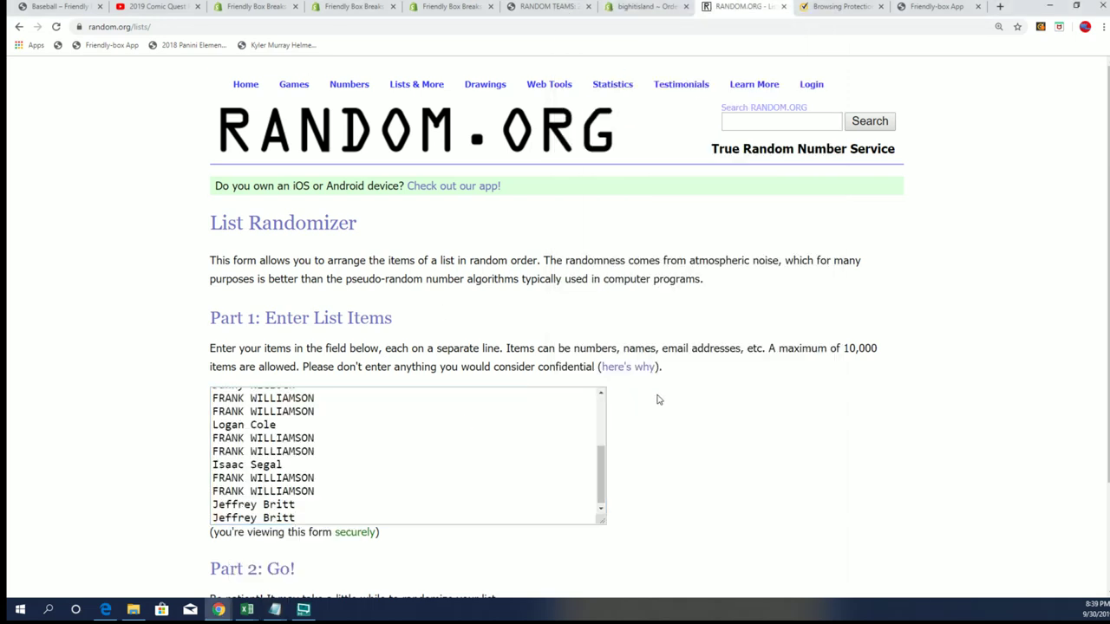
{"action": "scroll", "coordinate": [245, 549], "scroll_direction": "down", "scroll_amount": 2}
Randomize the 19 owner names, repeating the shuffle until it has run seven times
{"action": "left_click", "coordinate": [245, 492]}
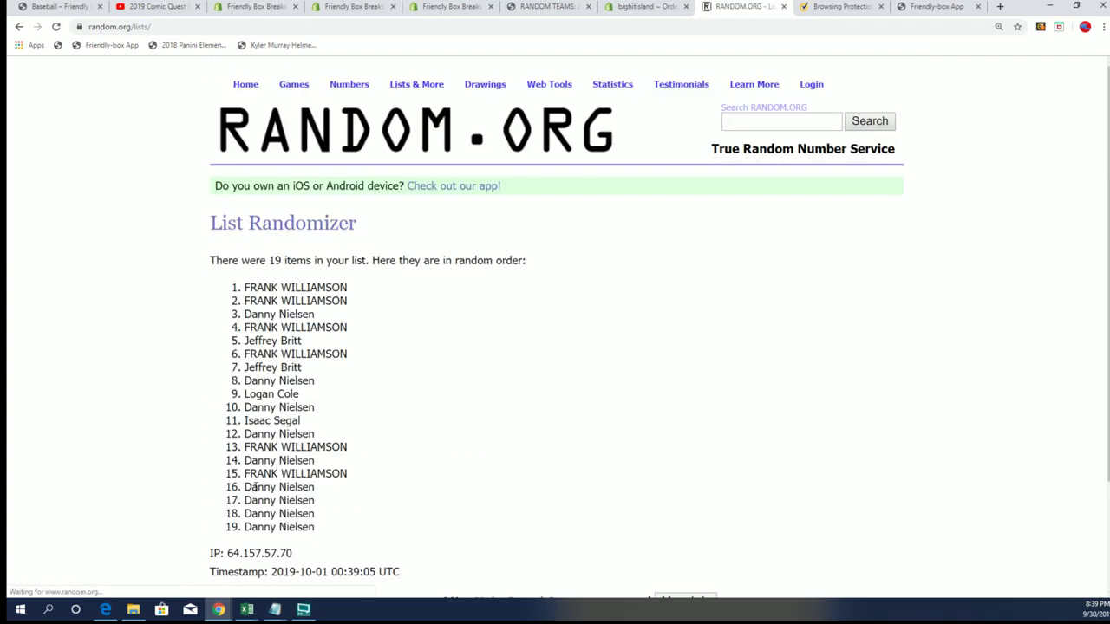
{"action": "scroll", "coordinate": [265, 487], "scroll_direction": "down", "scroll_amount": 1}
{"action": "scroll", "coordinate": [251, 490], "scroll_direction": "down", "scroll_amount": 1}
{"action": "left_click", "coordinate": [238, 494]}
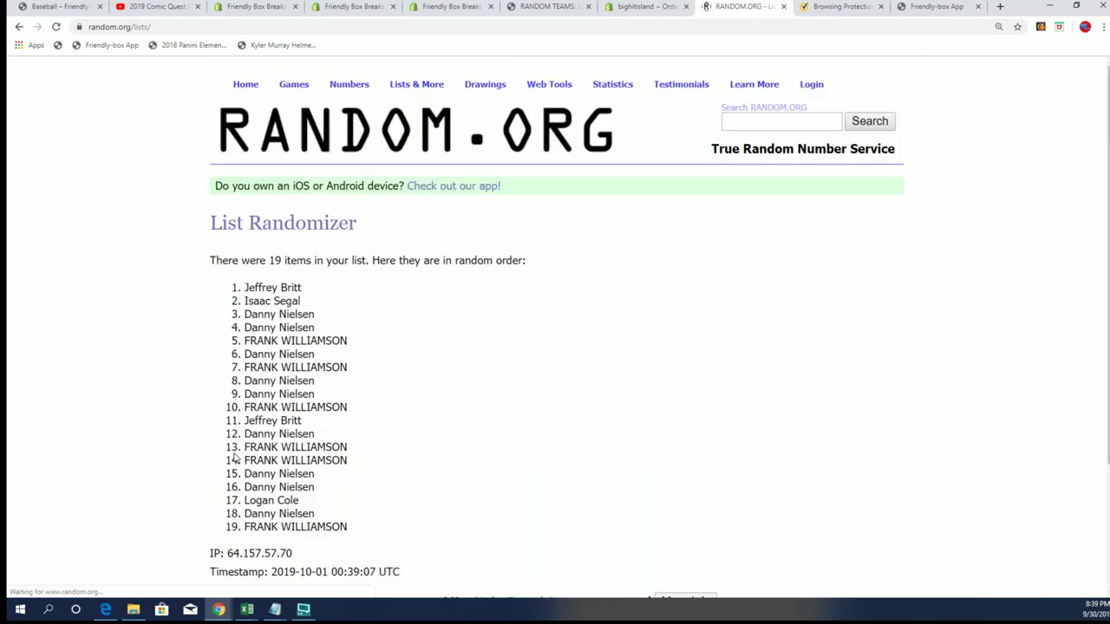
{"action": "scroll", "coordinate": [234, 484], "scroll_direction": "down", "scroll_amount": 2}
{"action": "left_click", "coordinate": [231, 491]}
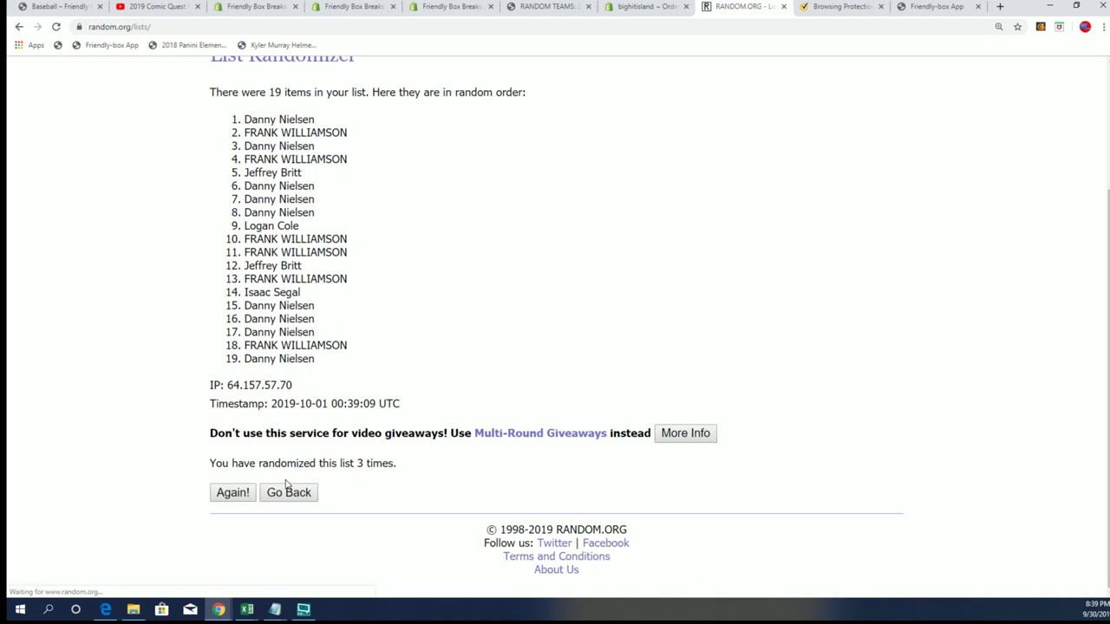
{"action": "left_click", "coordinate": [227, 496]}
{"action": "scroll", "coordinate": [229, 496], "scroll_direction": "down", "scroll_amount": 2}
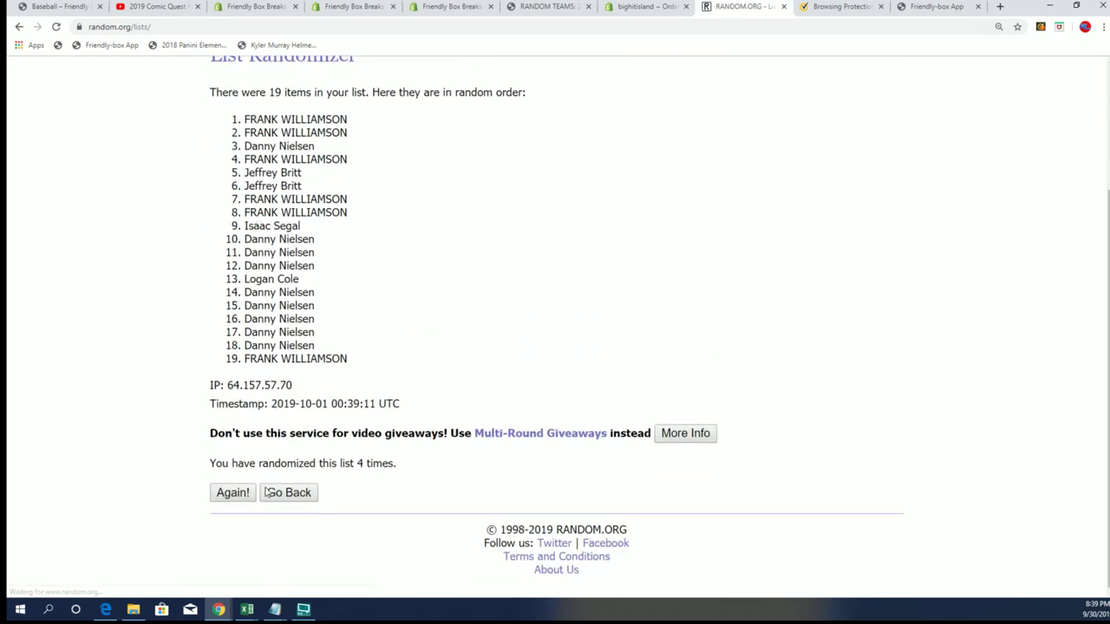
{"action": "left_click", "coordinate": [229, 494]}
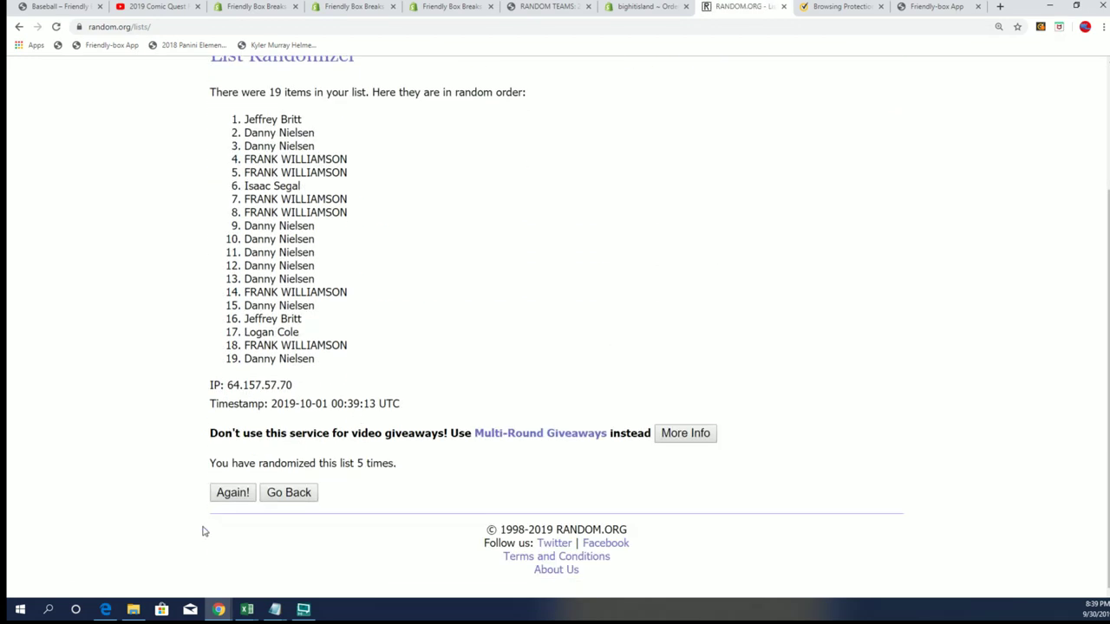
{"action": "left_click", "coordinate": [231, 500]}
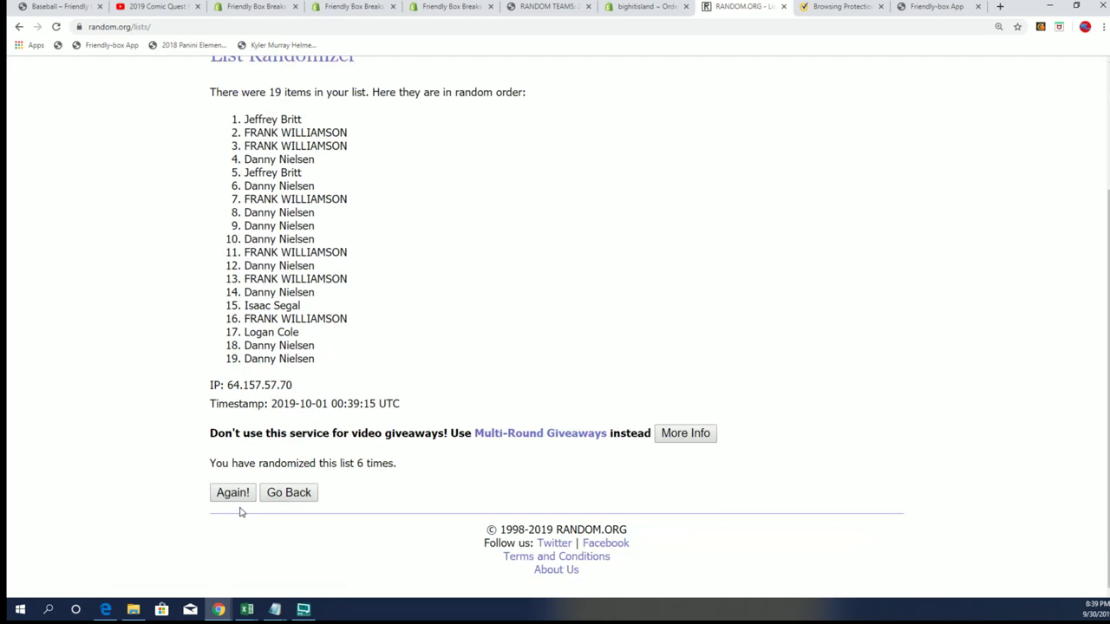
{"action": "left_click", "coordinate": [223, 494]}
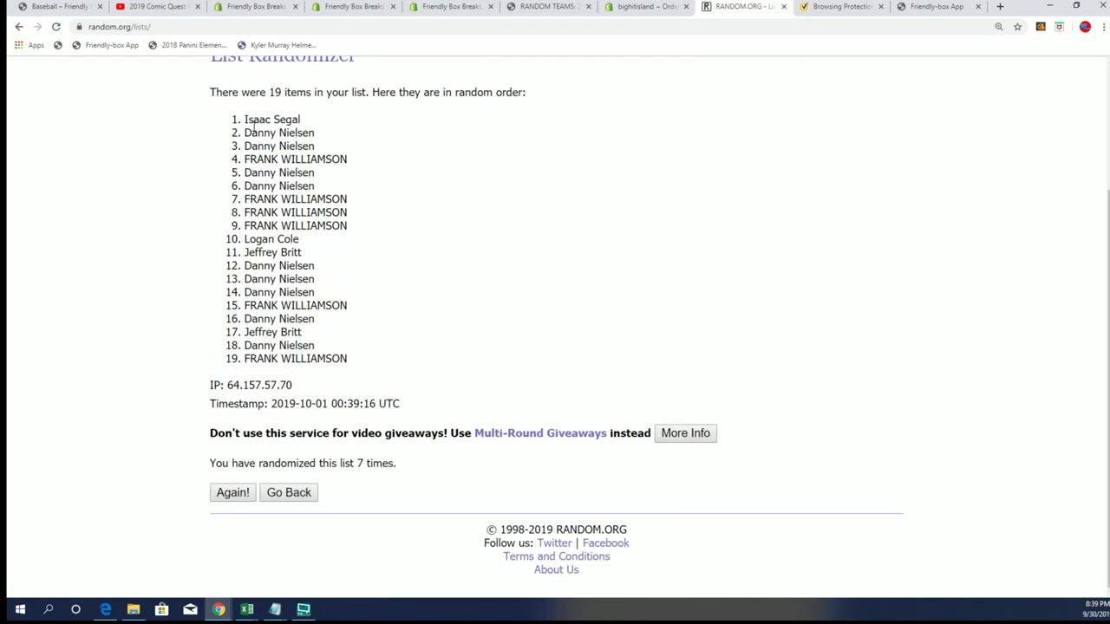
Select all 19 randomized owner names in the result list for copying
{"action": "left_click_drag", "start_coordinate": [253, 119], "coordinate": [303, 346]}
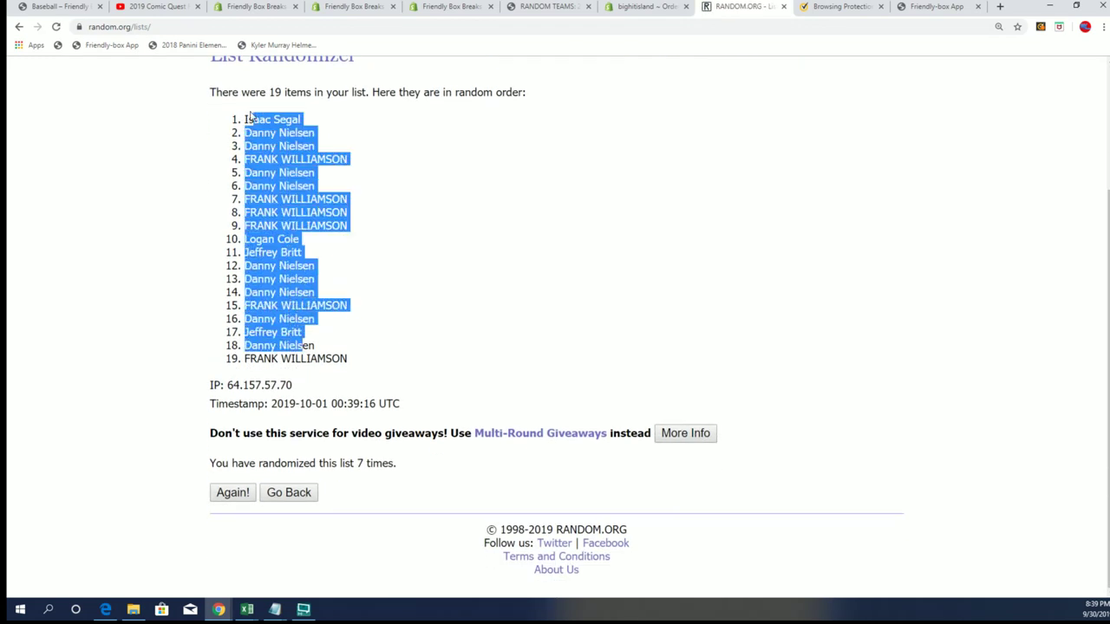
{"action": "mouse_move", "coordinate": [245, 119]}
{"action": "left_mouse_down"}
{"action": "mouse_move", "coordinate": [347, 228]}
{"action": "mouse_move", "coordinate": [339, 357]}
{"action": "mouse_move", "coordinate": [351, 366]}
{"action": "left_mouse_up"}
{"action": "right_click", "coordinate": [282, 219]}
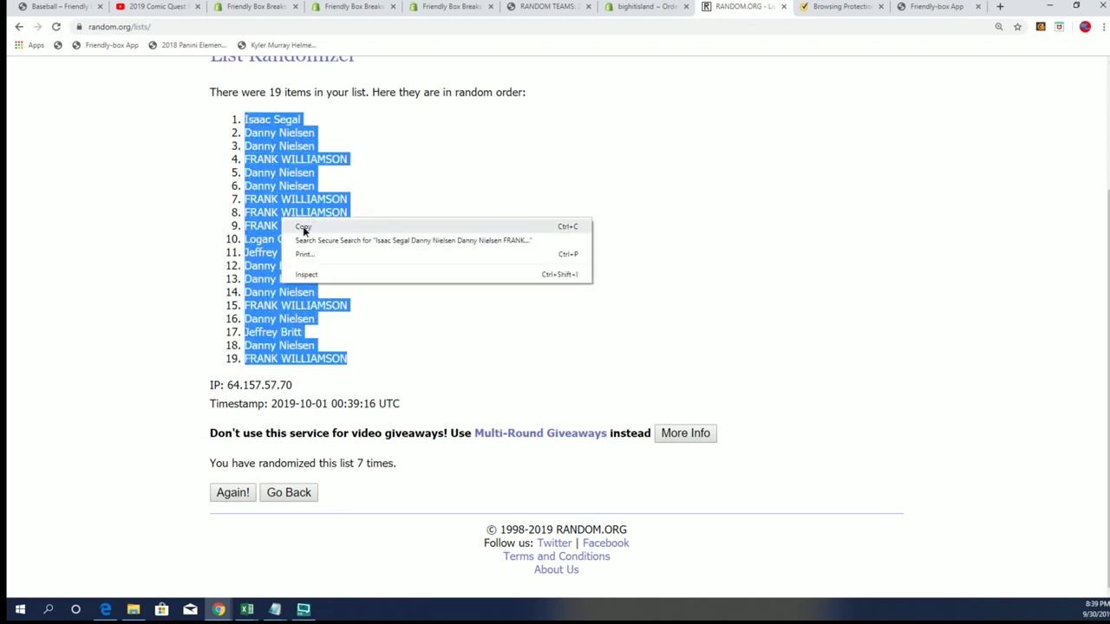
Paste the shuffled owners into A2:A20, widen column A to fit, and select B2
{"action": "left_click", "coordinate": [299, 227]}
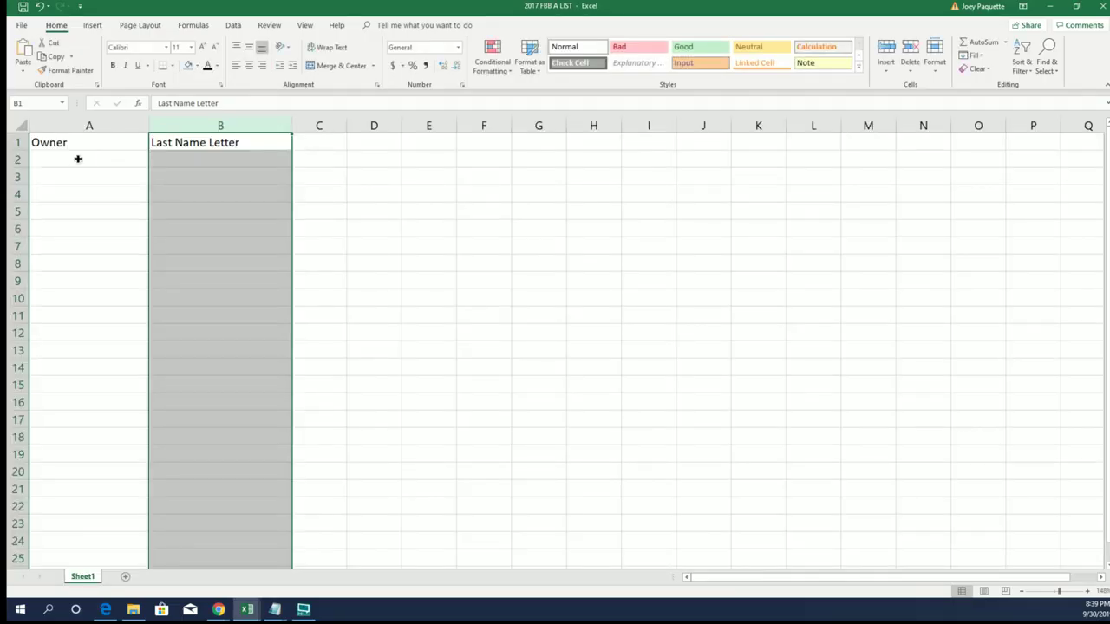
{"action": "right_click", "coordinate": [79, 160]}
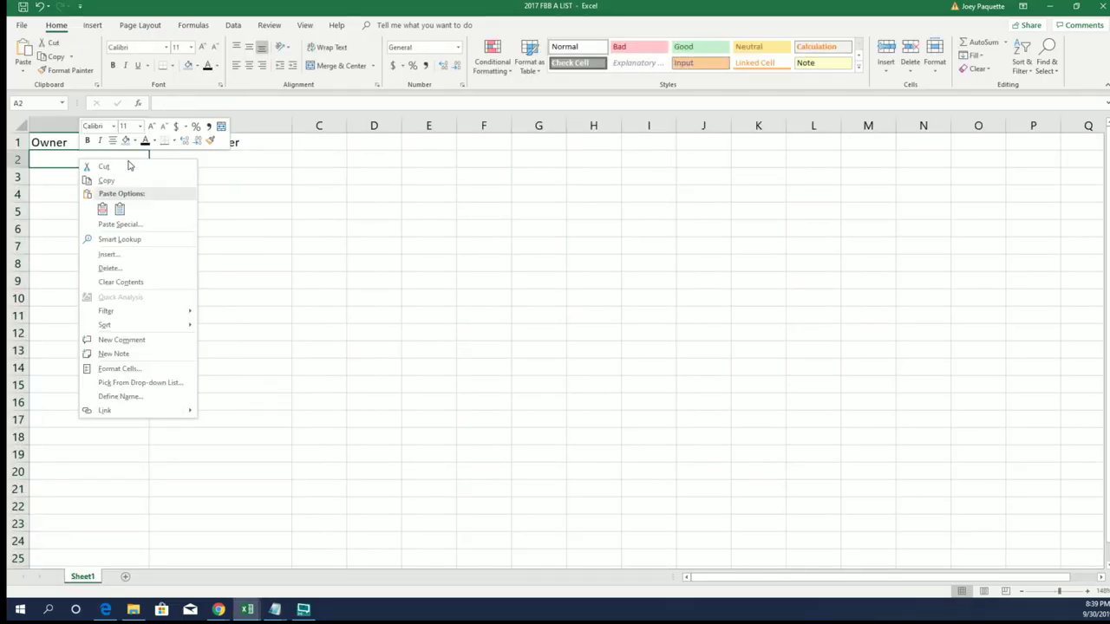
{"action": "left_click", "coordinate": [120, 209]}
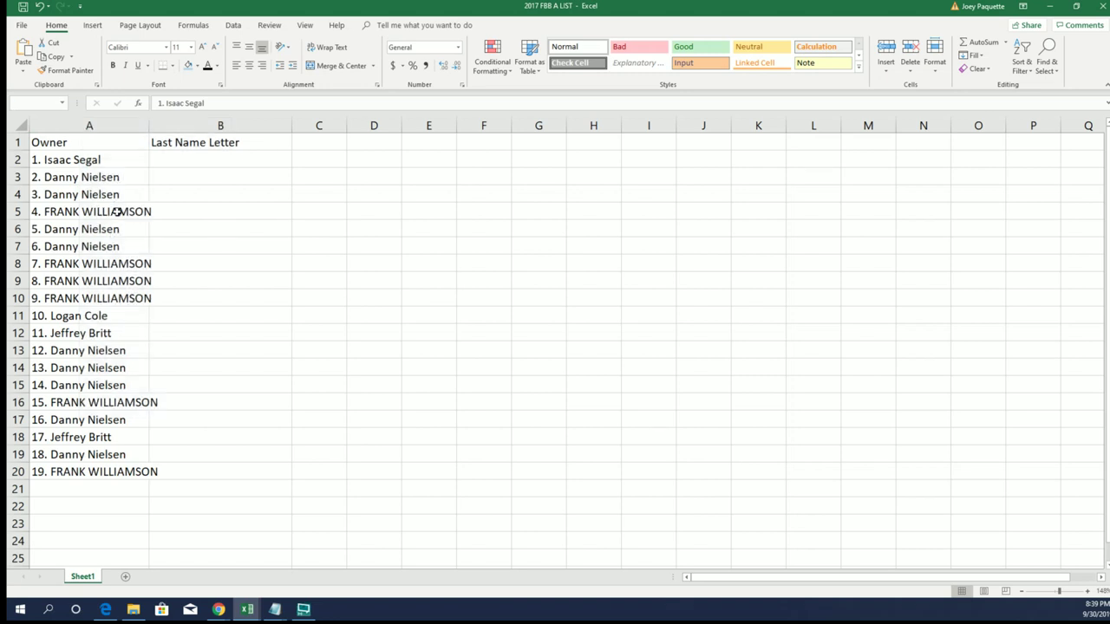
{"action": "left_click", "coordinate": [88, 126]}
{"action": "left_click_drag", "start_coordinate": [149, 126], "coordinate": [159, 126]}
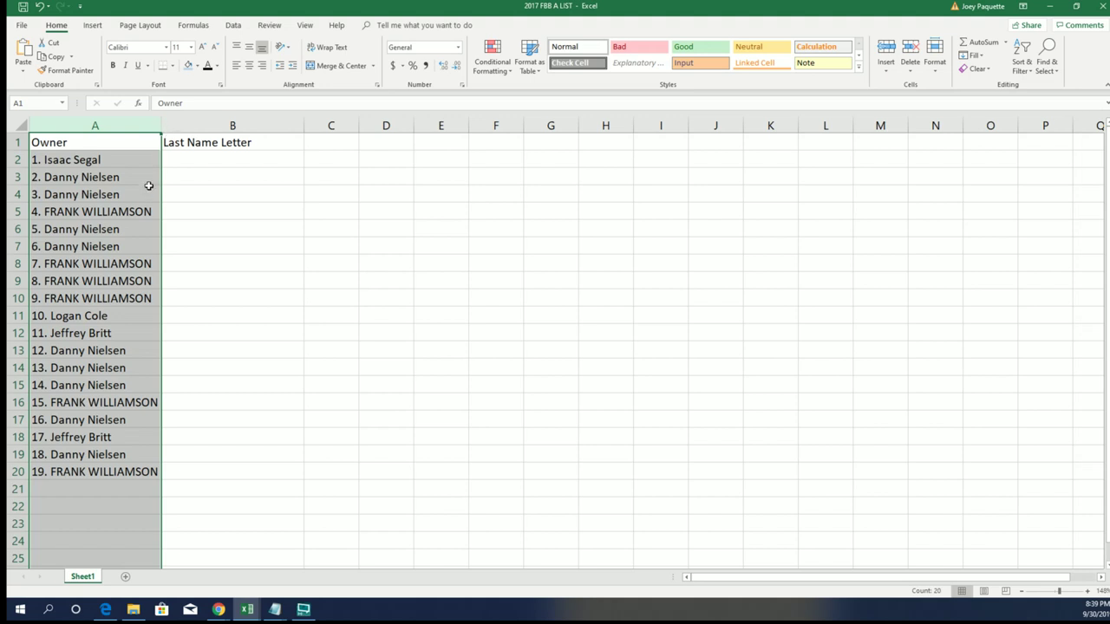
{"action": "left_click", "coordinate": [205, 158]}
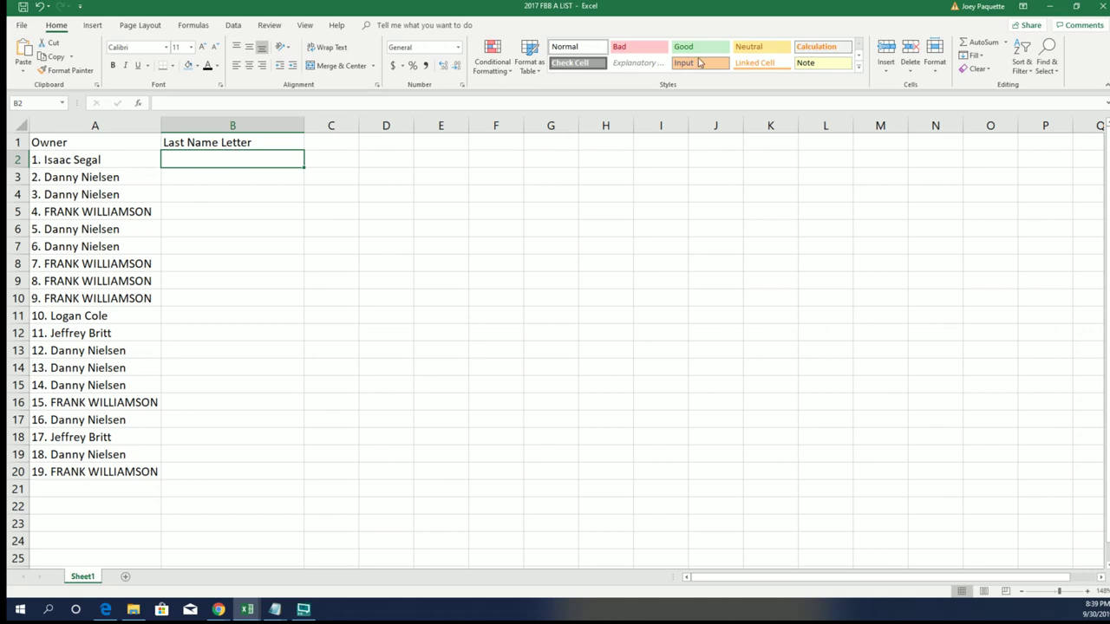
Minimize Excel and open a fresh List Randomizer form on RANDOM.ORG
{"action": "left_click", "coordinate": [1049, 6]}
{"action": "scroll", "coordinate": [639, 111], "scroll_direction": "up", "scroll_amount": 3}
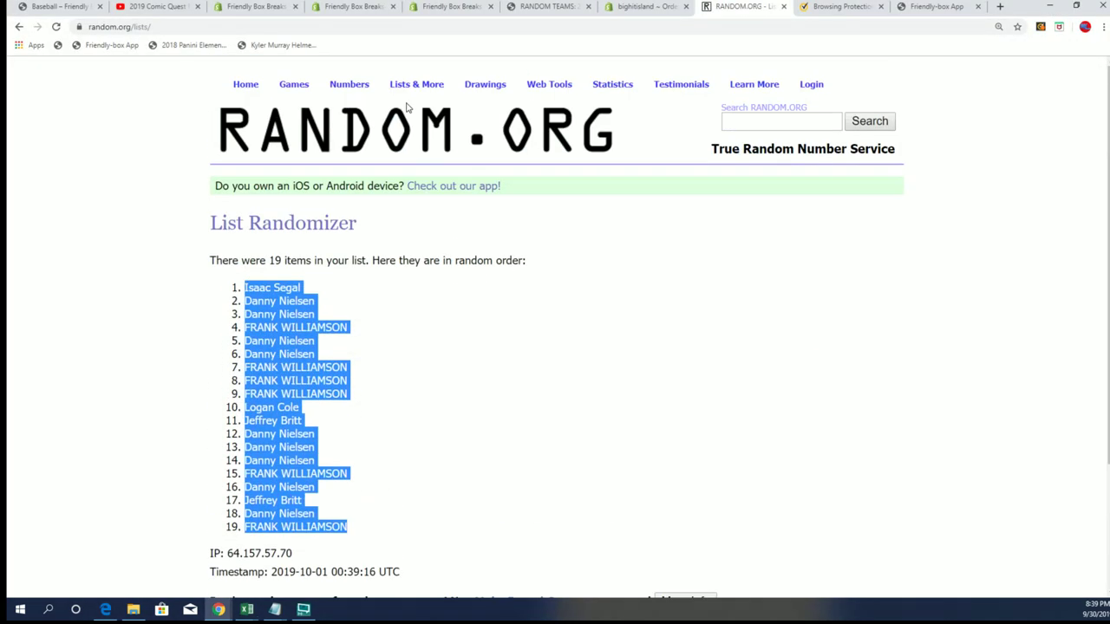
{"action": "mouse_move", "coordinate": [416, 87]}
{"action": "left_click", "coordinate": [419, 106]}
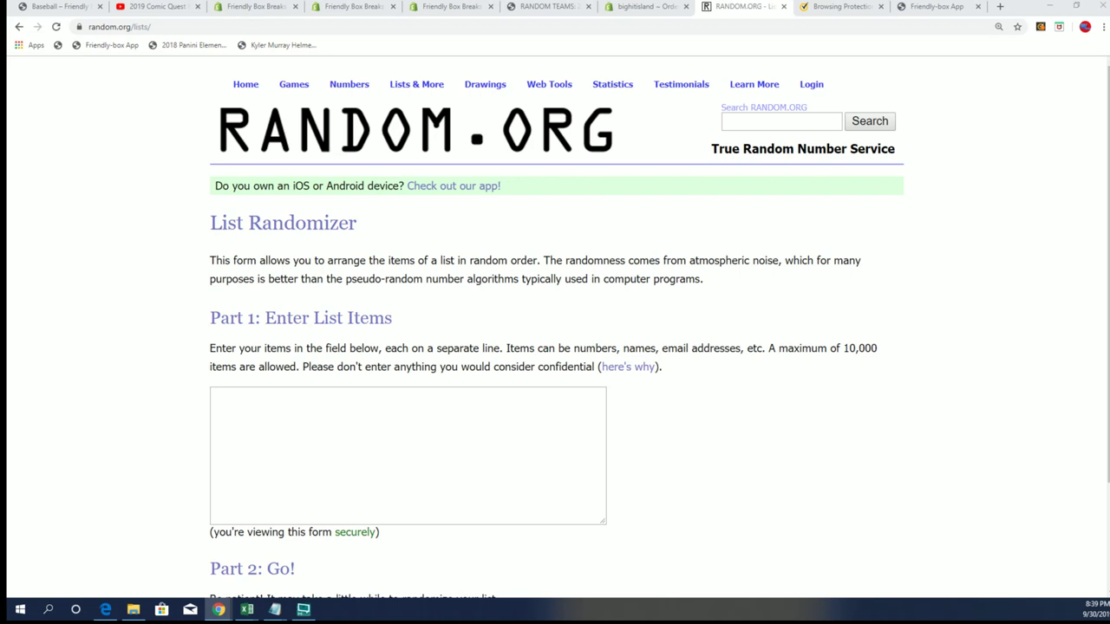
Copy the A through W letter groups from Notepad and paste them into the randomizer box
{"action": "key", "text": "alt+Tab"}
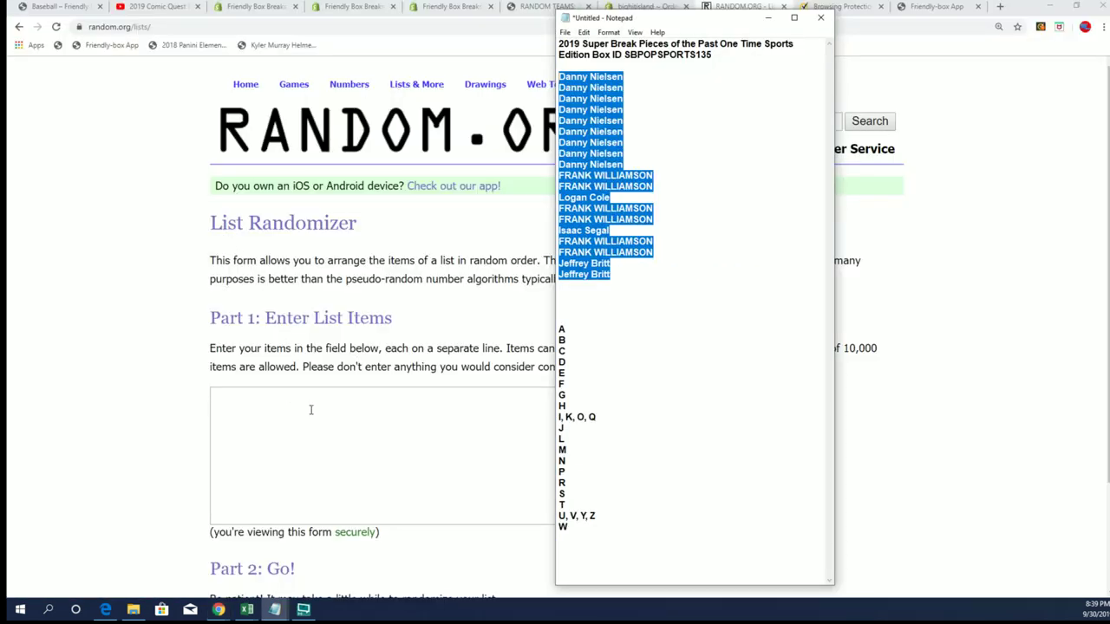
{"action": "mouse_move", "coordinate": [585, 528]}
{"action": "left_mouse_down"}
{"action": "mouse_move", "coordinate": [587, 364]}
{"action": "mouse_move", "coordinate": [567, 339]}
{"action": "left_mouse_up"}
{"action": "right_click", "coordinate": [565, 340]}
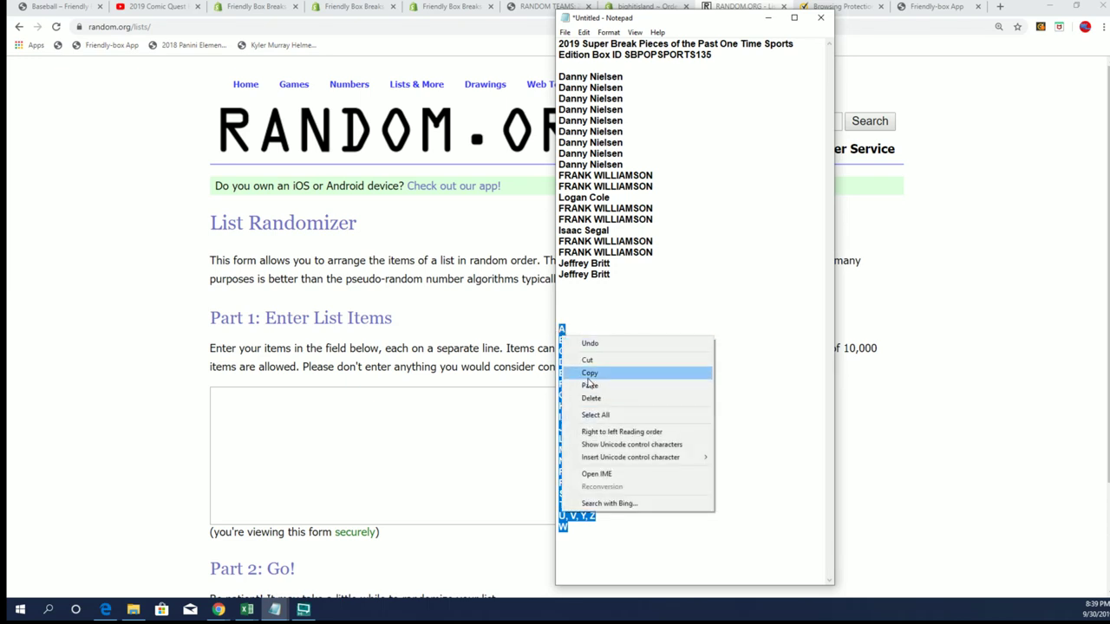
{"action": "left_click", "coordinate": [590, 373]}
{"action": "left_click", "coordinate": [339, 408]}
{"action": "right_click", "coordinate": [314, 403]}
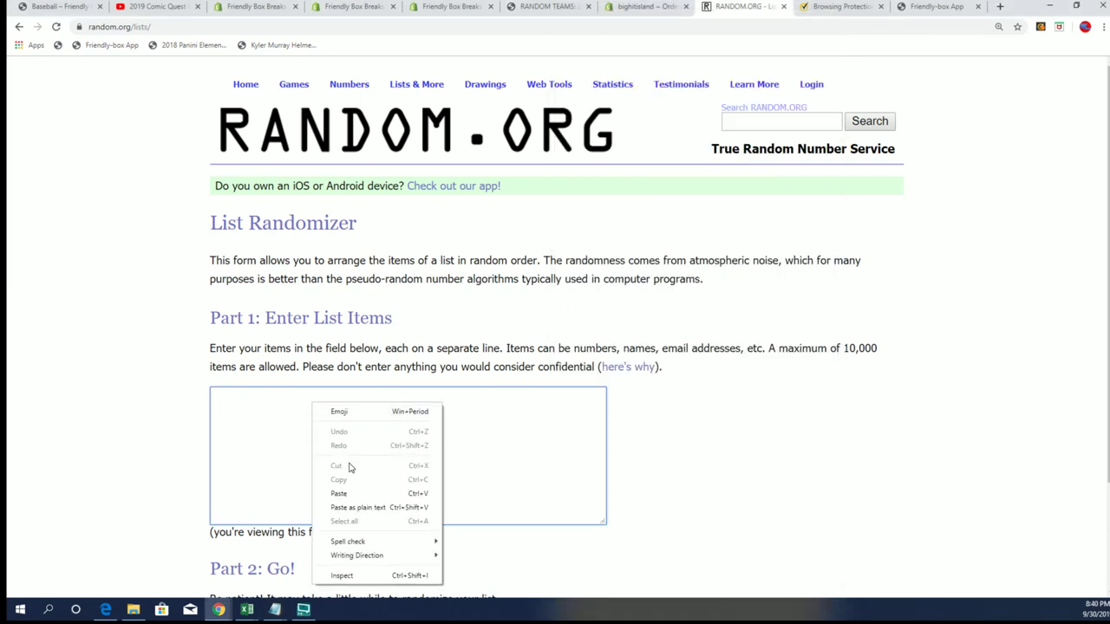
{"action": "left_click", "coordinate": [341, 493]}
Randomize the letter list, repeating the shuffle until it has run seven times
{"action": "scroll", "coordinate": [682, 426], "scroll_direction": "down", "scroll_amount": 2}
{"action": "left_click", "coordinate": [258, 494]}
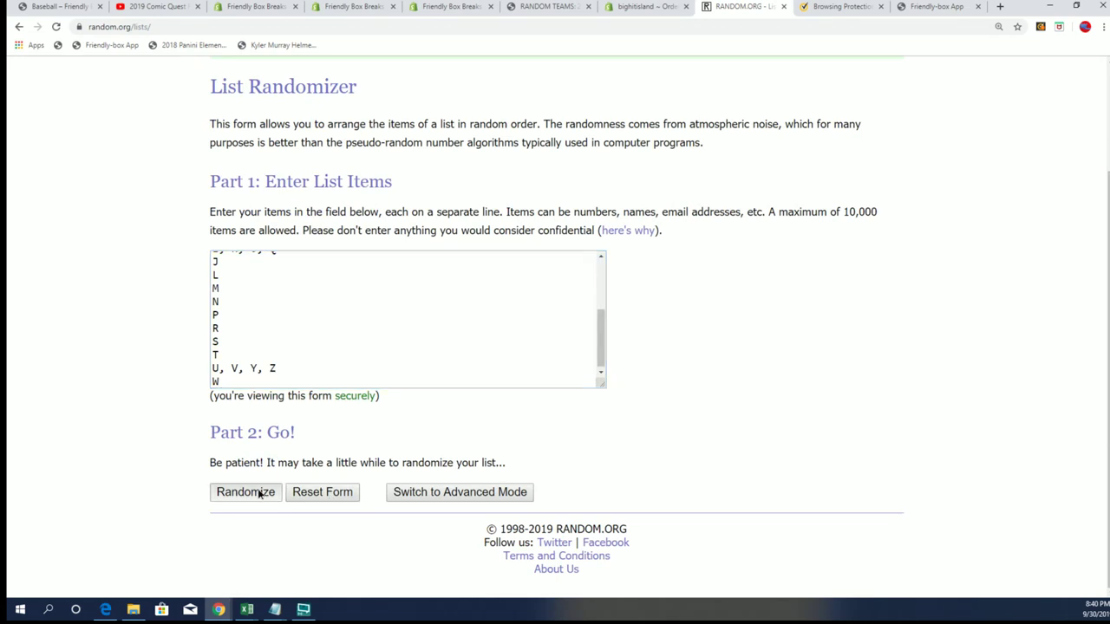
{"action": "scroll", "coordinate": [257, 494], "scroll_direction": "down", "scroll_amount": 2}
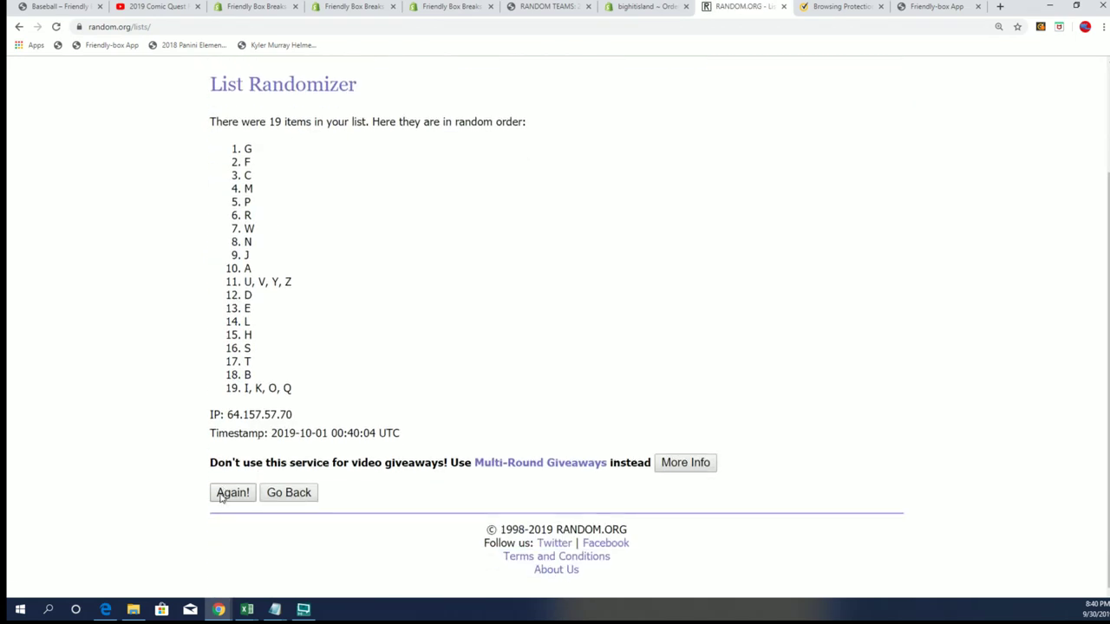
{"action": "scroll", "coordinate": [236, 468], "scroll_direction": "down", "scroll_amount": 2}
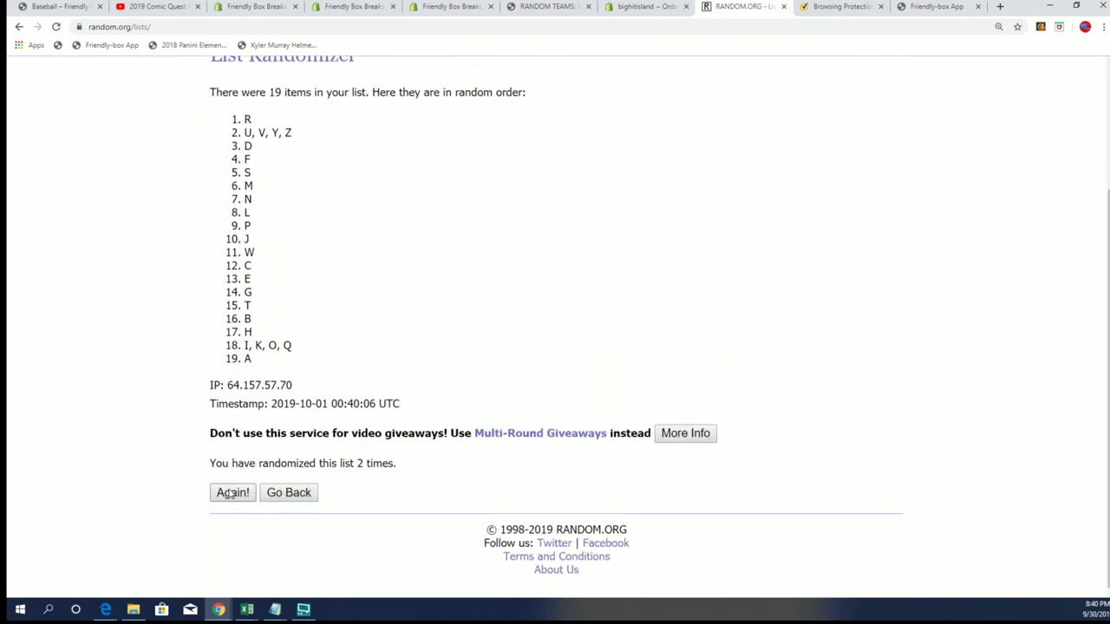
{"action": "scroll", "coordinate": [337, 346], "scroll_direction": "down", "scroll_amount": 3}
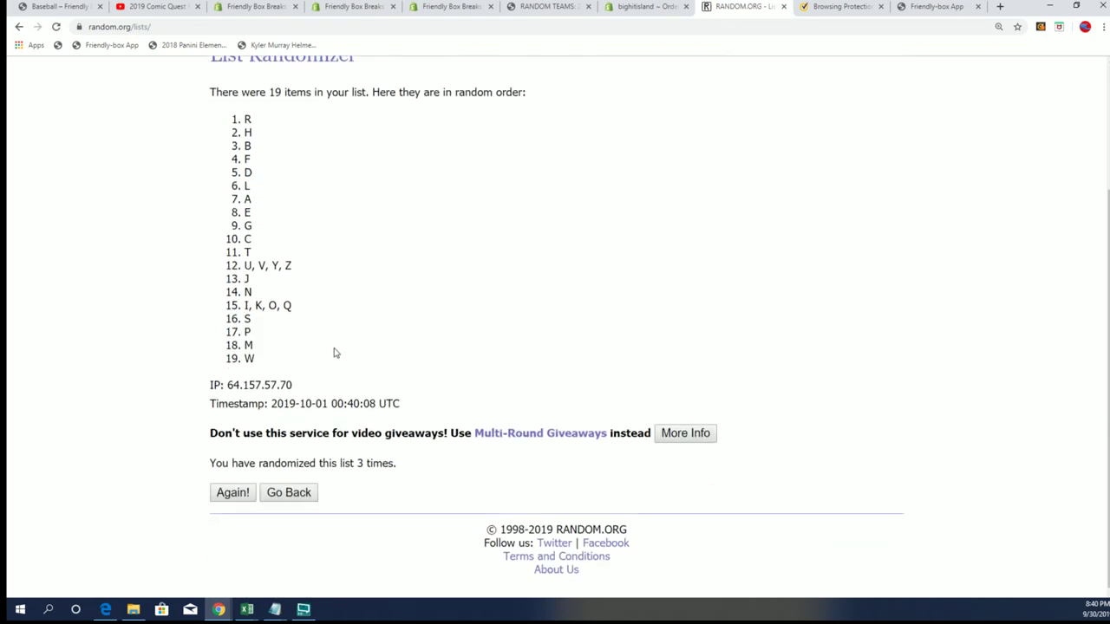
{"action": "left_click", "coordinate": [231, 493]}
{"action": "left_click", "coordinate": [228, 495]}
{"action": "left_click", "coordinate": [234, 493]}
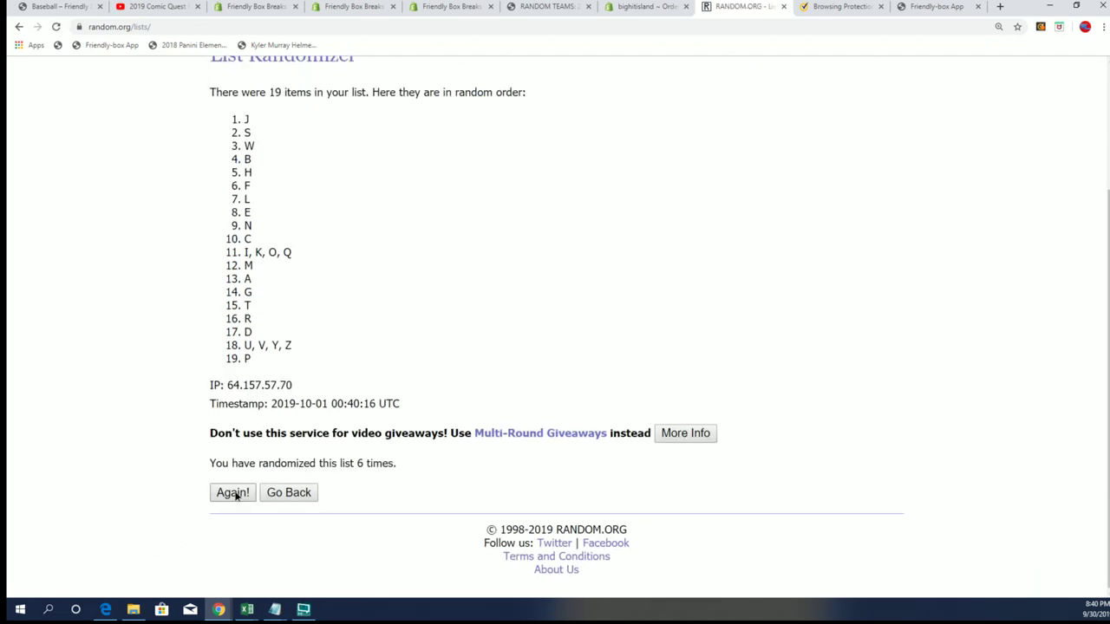
{"action": "left_click", "coordinate": [235, 493]}
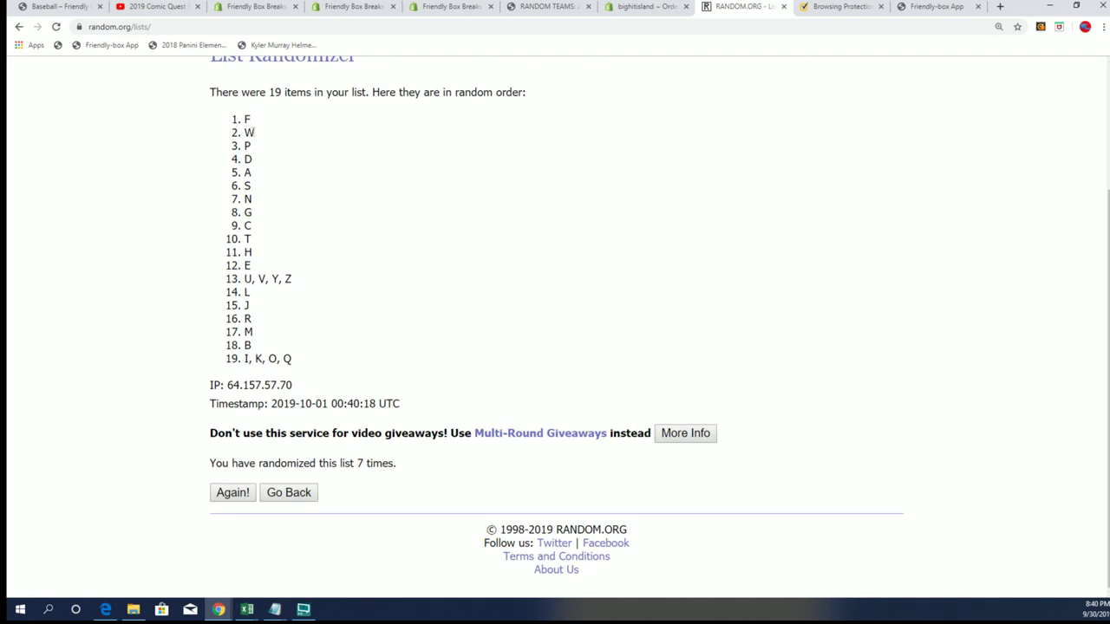
Select and copy the final 19-letter random order, starting F, W, P, D, A
{"action": "left_click_drag", "start_coordinate": [253, 132], "coordinate": [293, 279]}
{"action": "mouse_move", "coordinate": [246, 117]}
{"action": "left_mouse_down"}
{"action": "mouse_move", "coordinate": [251, 353]}
{"action": "mouse_move", "coordinate": [288, 361]}
{"action": "left_mouse_up"}
{"action": "right_click", "coordinate": [274, 356]}
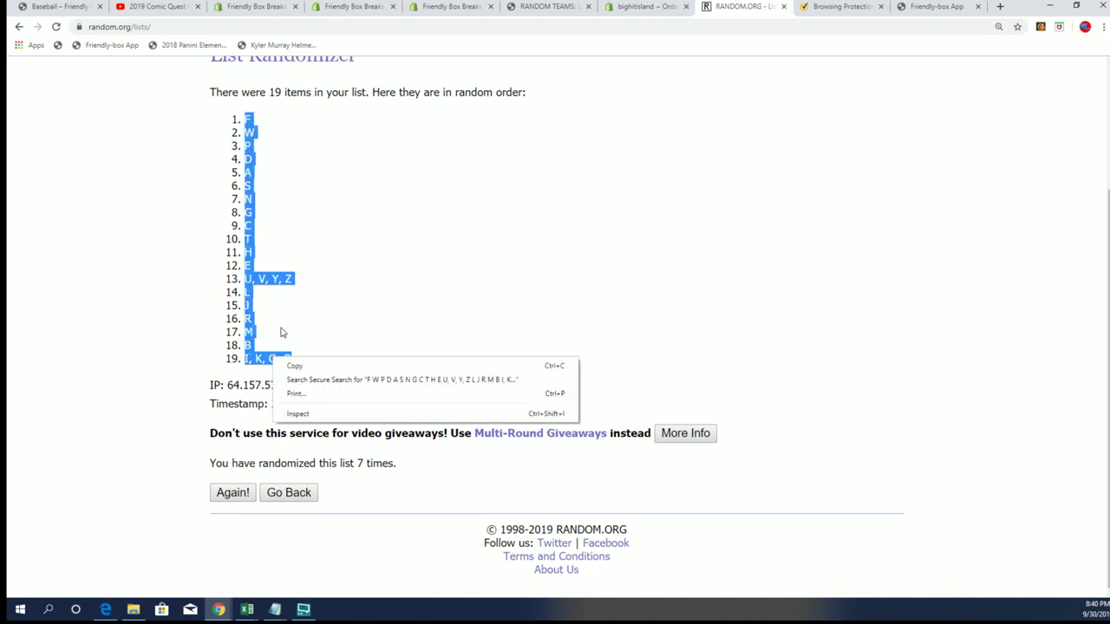
{"action": "left_click", "coordinate": [292, 365]}
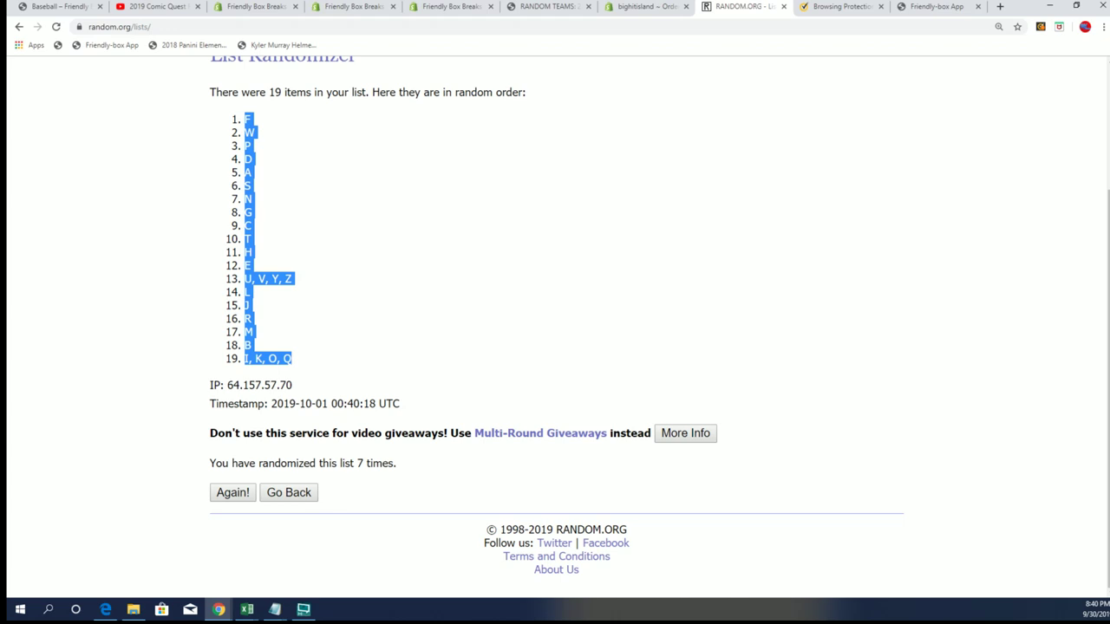
Paste the randomized letters into B2:B20 in Excel using Match Destination Formatting
{"action": "key", "text": "alt+Tab"}
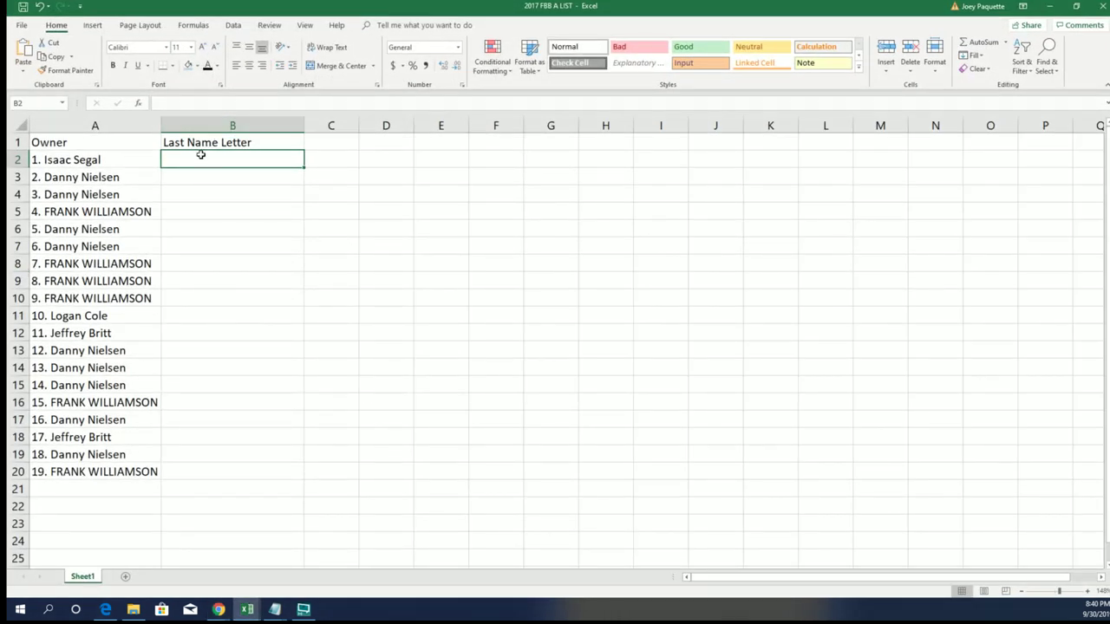
{"action": "right_click", "coordinate": [200, 158]}
{"action": "left_click", "coordinate": [247, 211]}
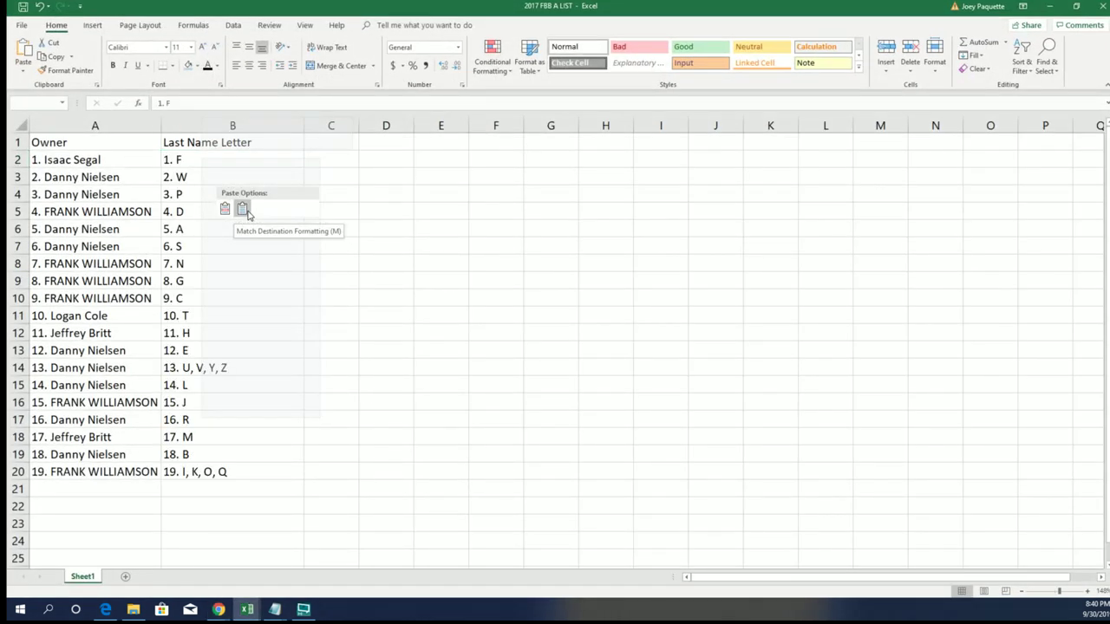